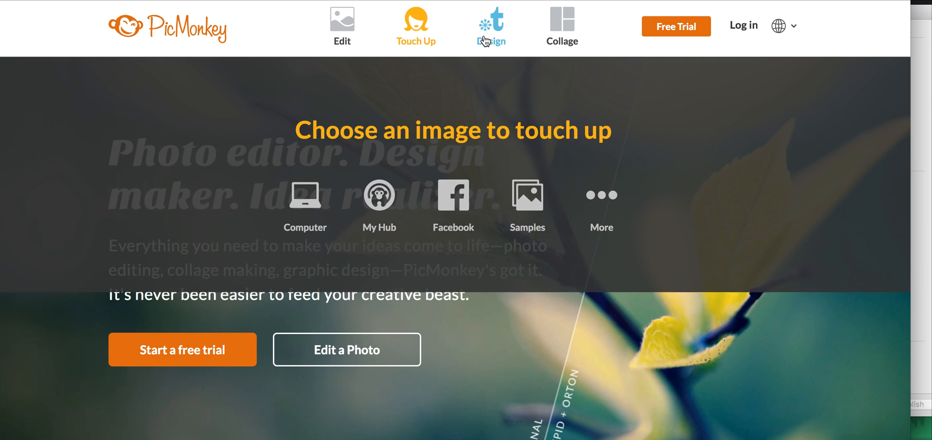
Create a new design with a custom canvas size of 1600 × 300 pixels.
mouse_move(489, 41)
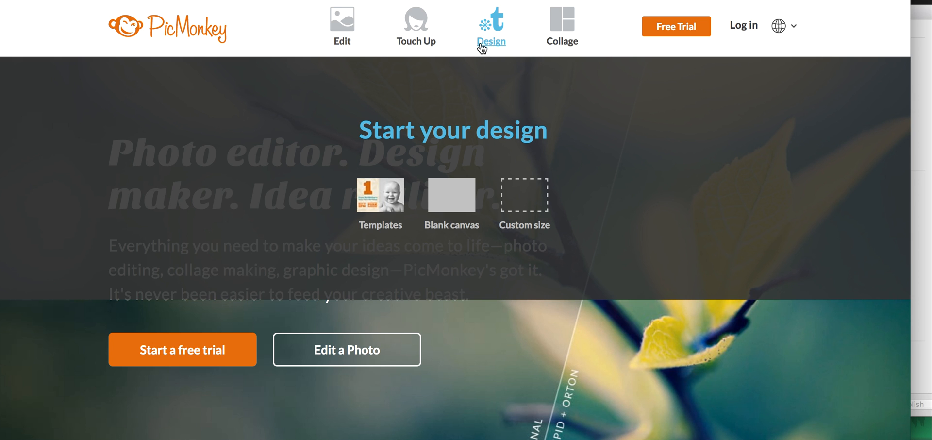
left_click(519, 199)
double_click(345, 196)
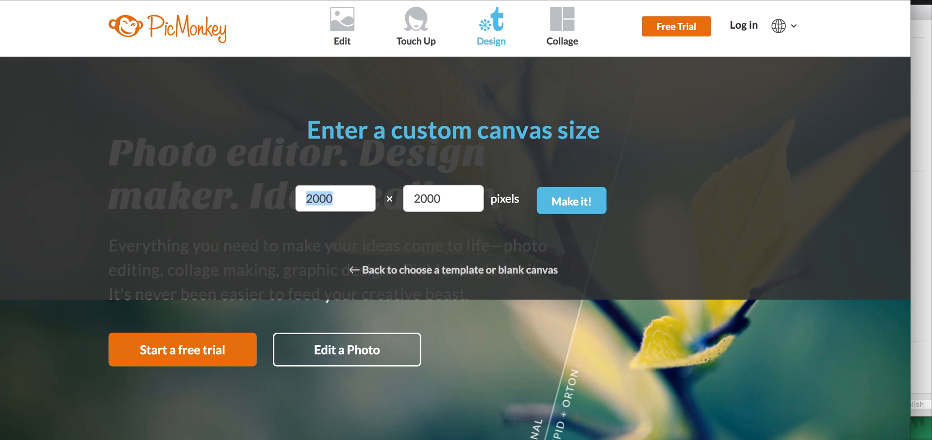
type("1600")
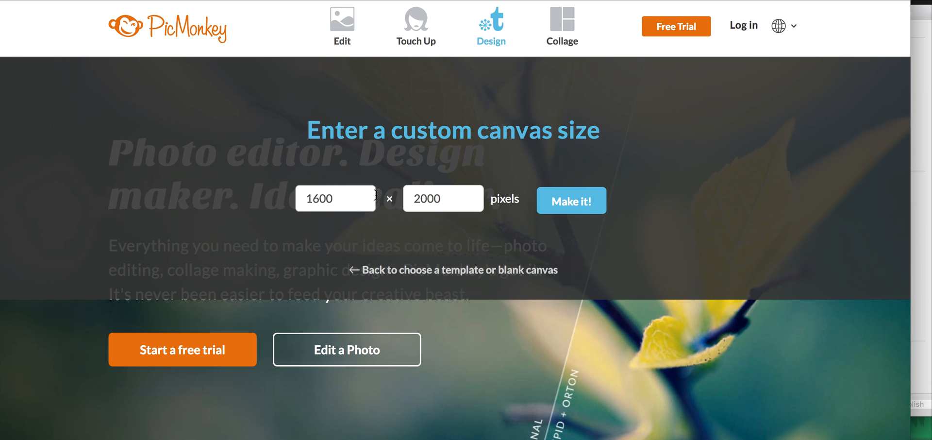
double_click(431, 196)
type("300")
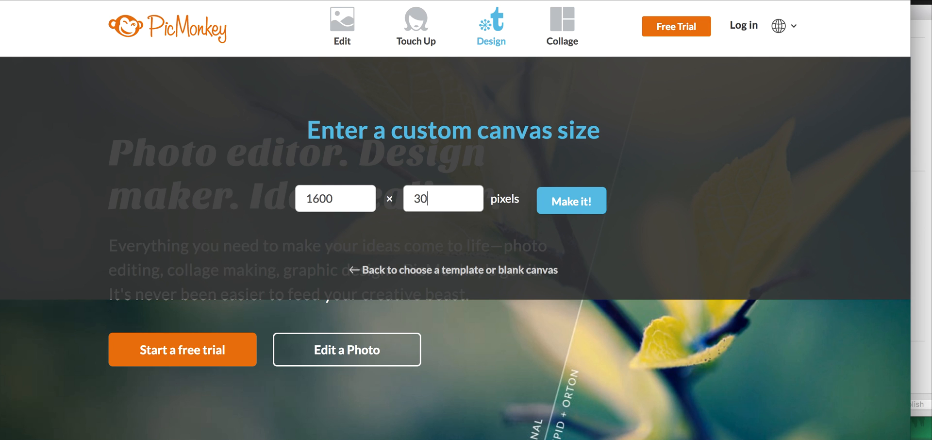
left_click(569, 204)
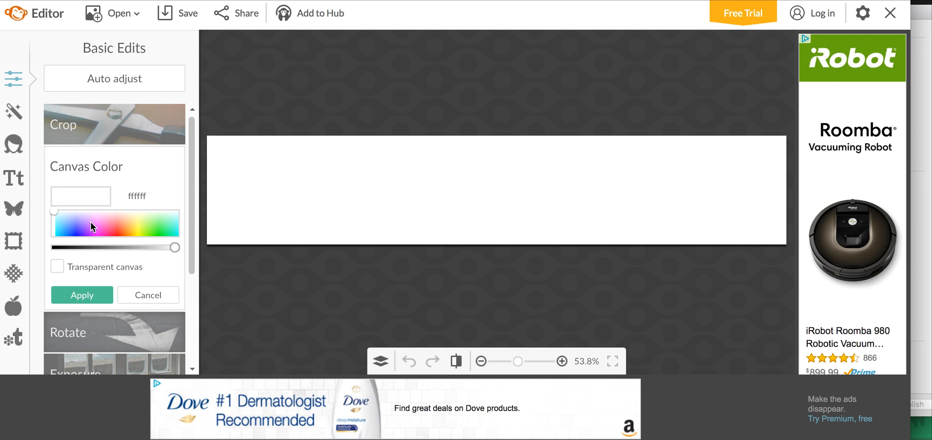
Make the canvas background transparent and apply the canvas color change.
left_click(57, 267)
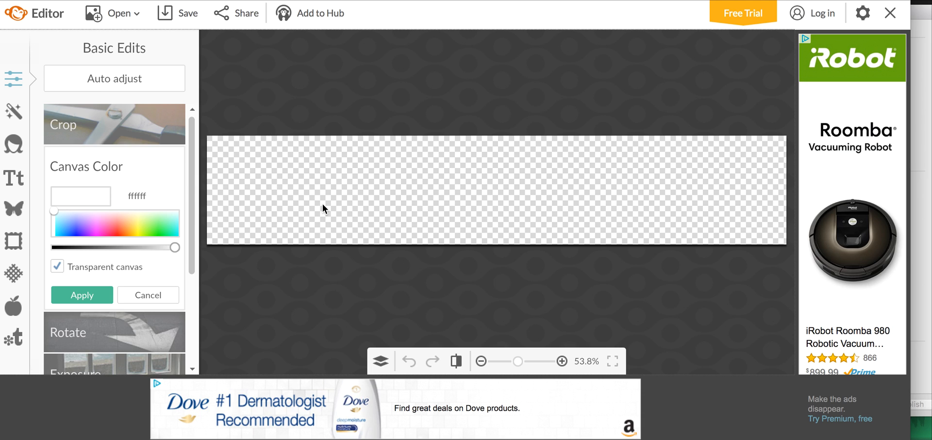
left_click_drag(190, 178, 188, 166)
left_click(58, 267)
left_click(57, 266)
left_click(13, 210)
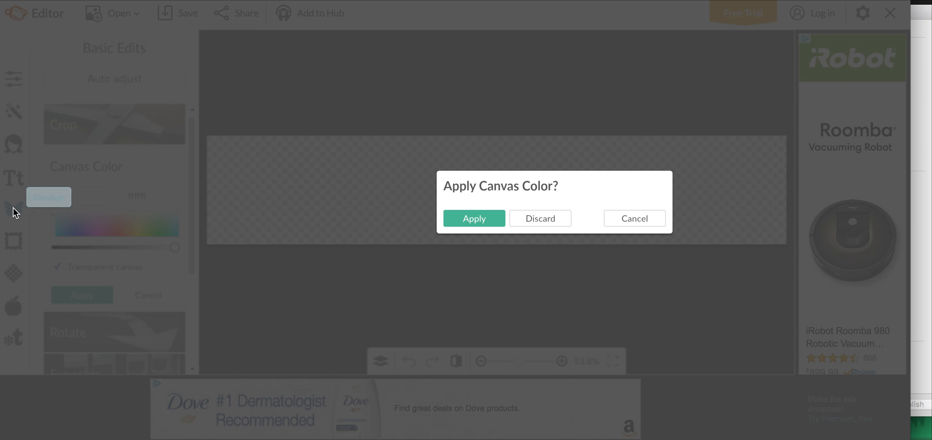
left_click(479, 218)
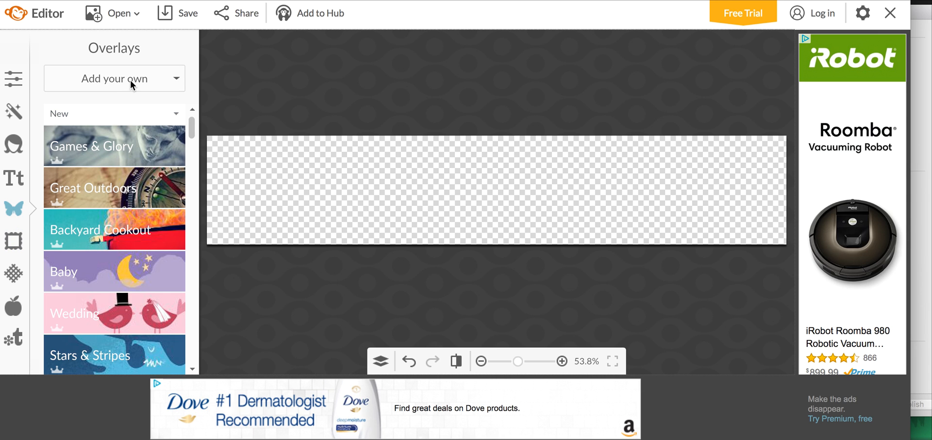
Add -topborder.png from the computer's Desktop folder as a custom overlay.
left_click(110, 86)
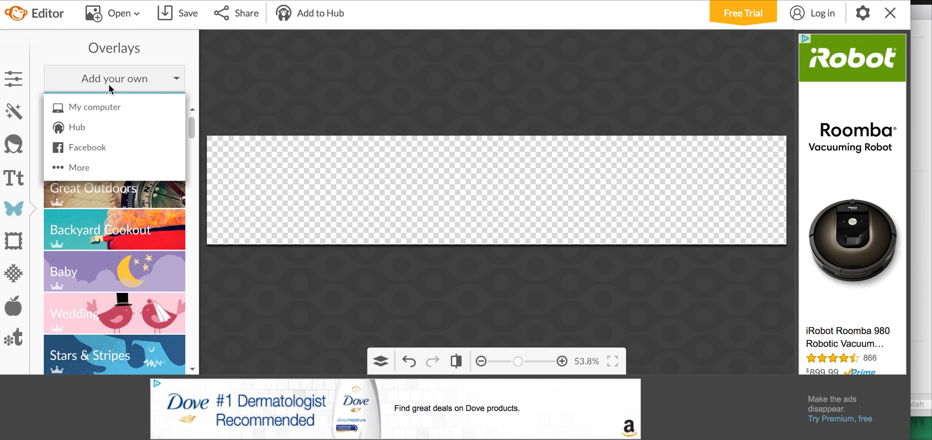
left_click(104, 109)
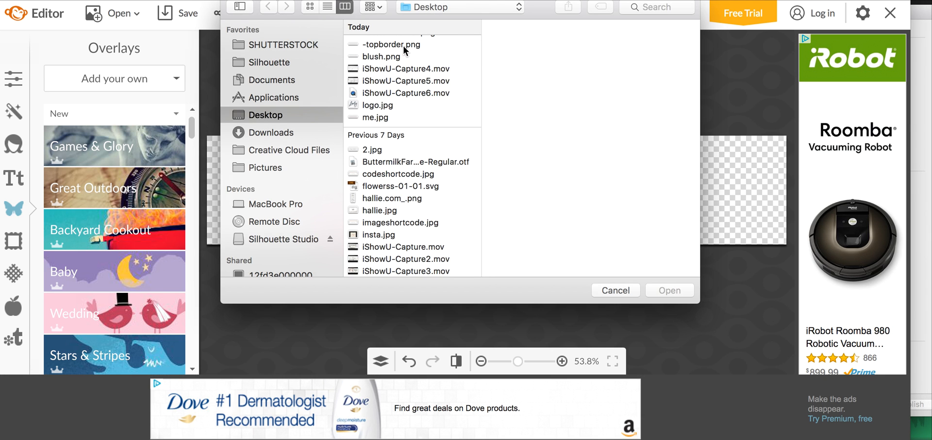
scroll(404, 50, "up", 1)
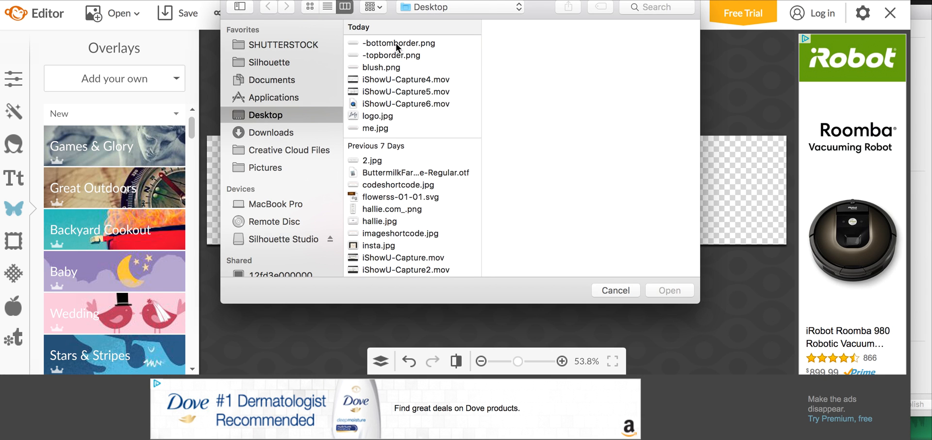
left_click(396, 44)
left_click(397, 55)
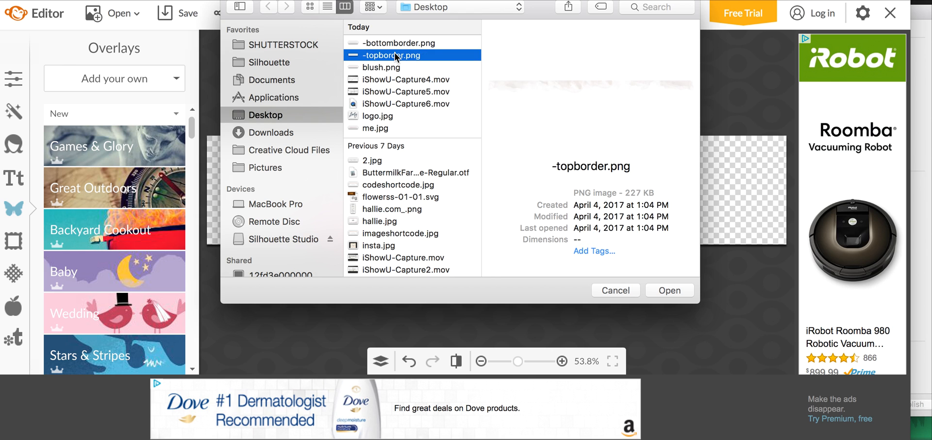
double_click(397, 56)
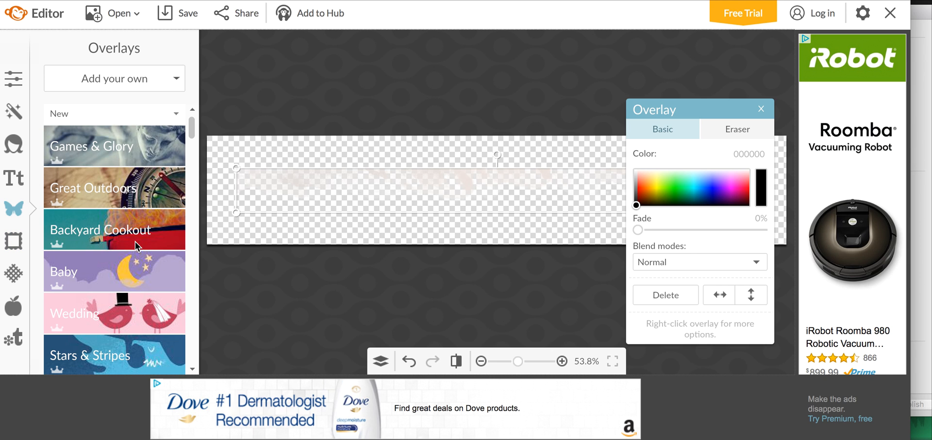
Add a Geometric rectangle overlay, then enlarge and reposition it until it covers the whole canvas.
left_click_drag(191, 127, 192, 152)
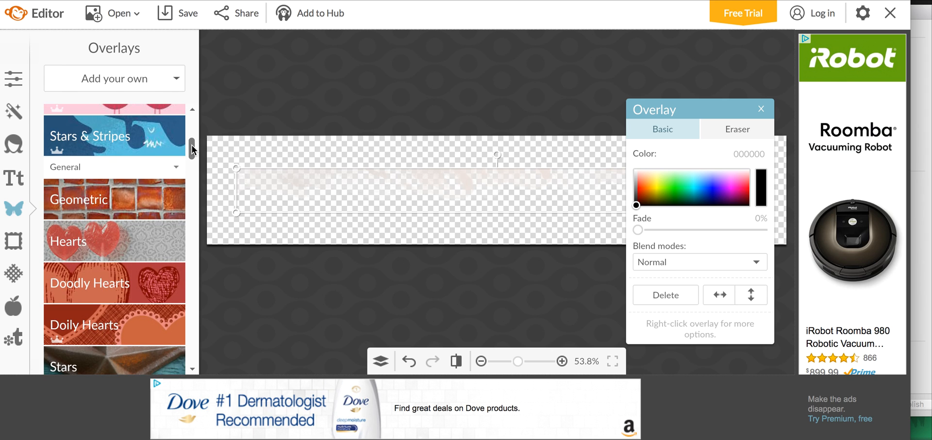
left_click(88, 197)
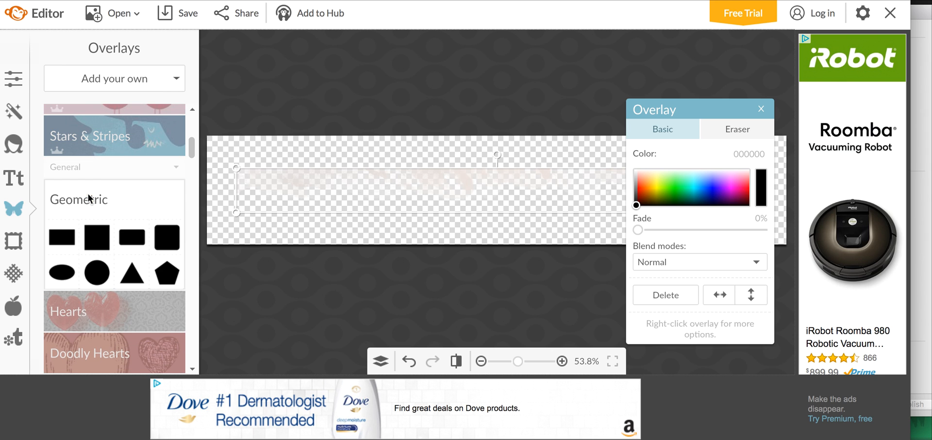
left_click(63, 241)
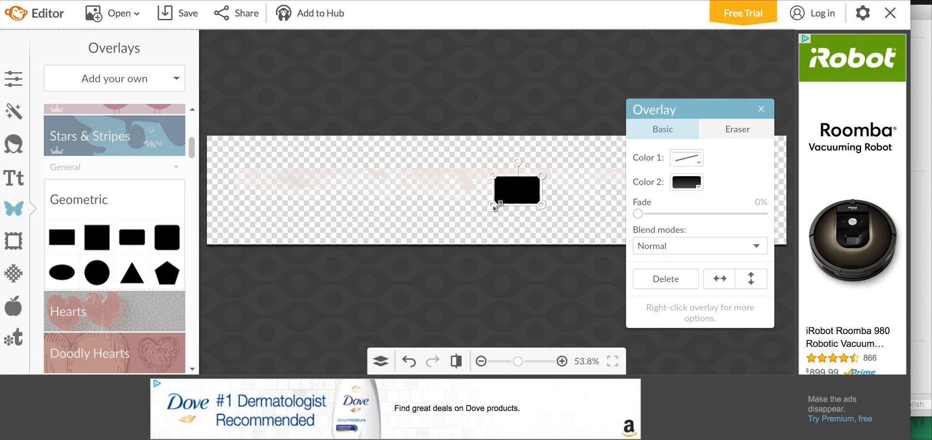
left_click_drag(497, 208, 176, 262)
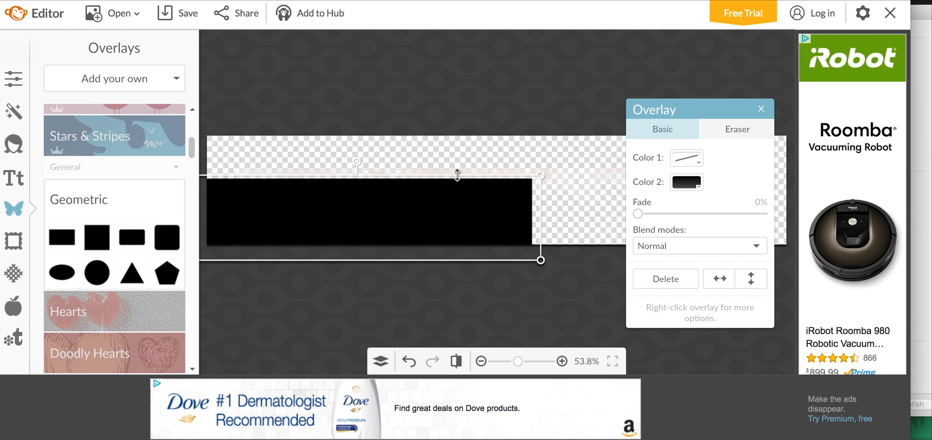
left_click_drag(429, 212, 537, 185)
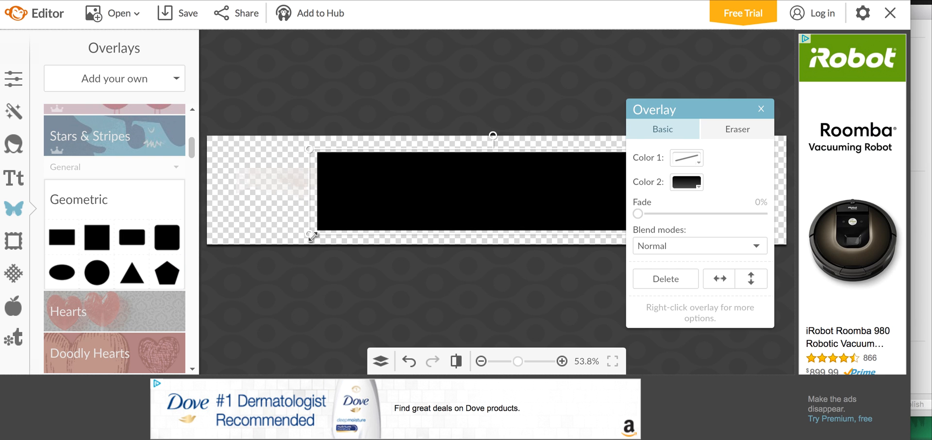
left_click_drag(290, 234, 170, 272)
left_click_drag(329, 201, 324, 175)
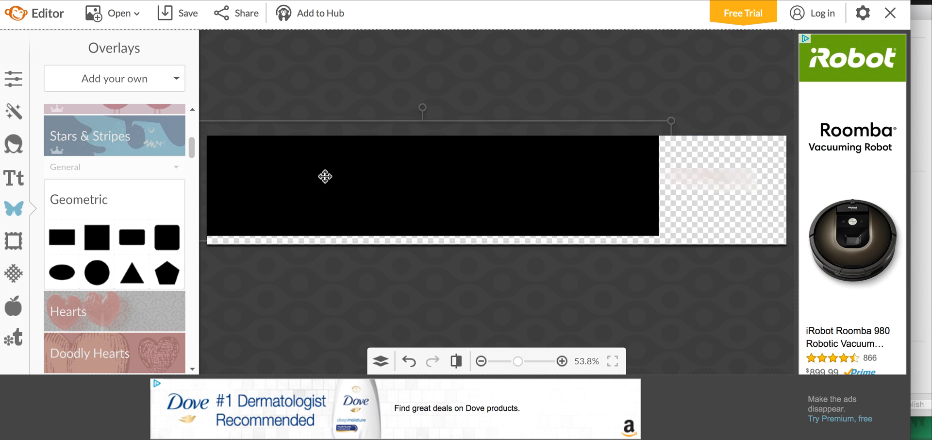
left_click_drag(703, 104, 799, 267)
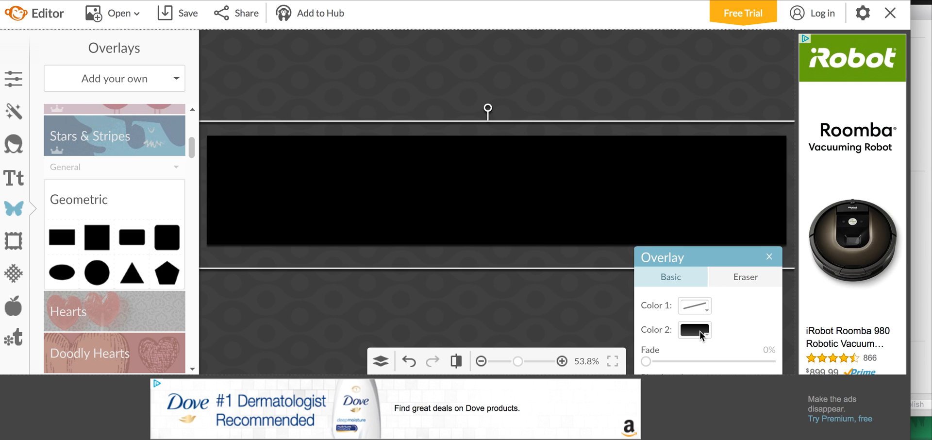
Set the rectangle overlay's Color 2 to white (ffffff).
left_click(700, 330)
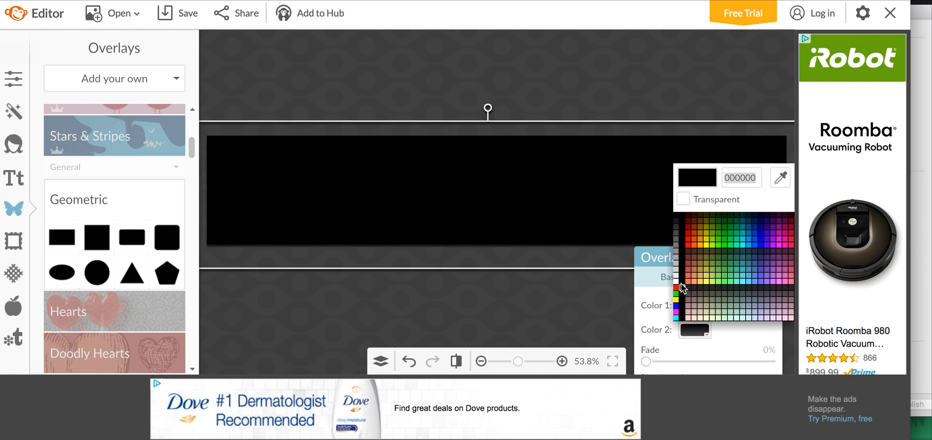
left_click(676, 281)
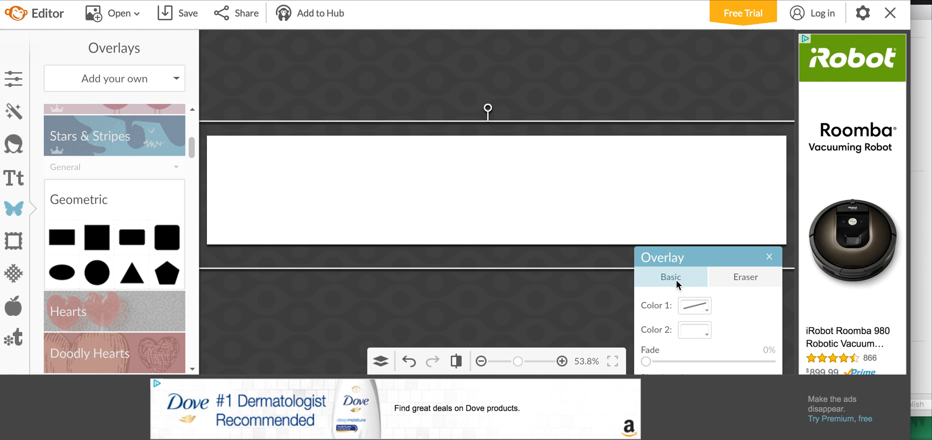
left_click(688, 332)
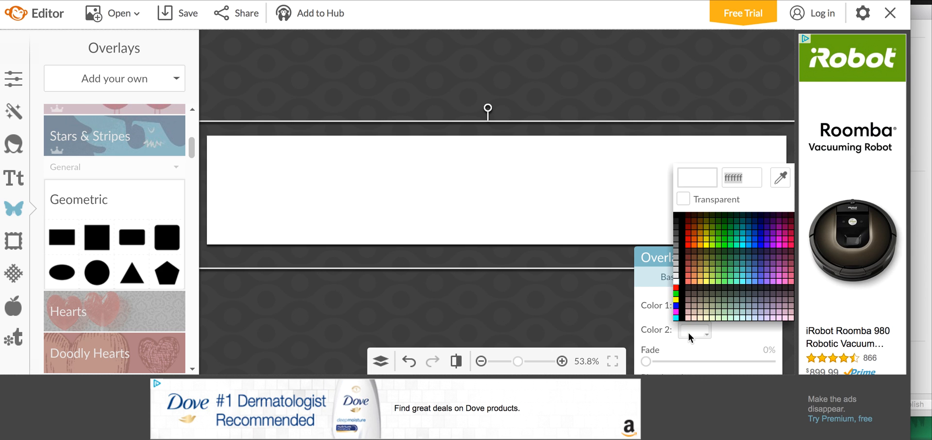
left_click(677, 284)
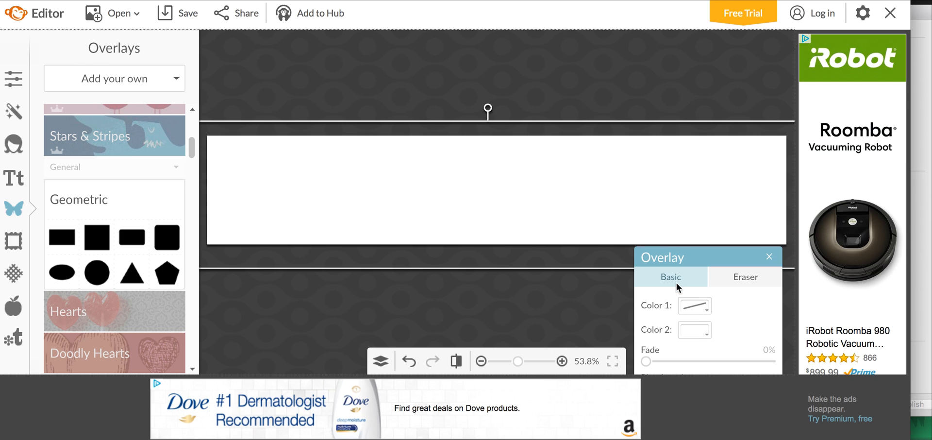
left_click(627, 78)
left_click(516, 174)
Move the -topborder layer above the rectangle layer and shift the layer list clear of the canvas.
left_click(382, 360)
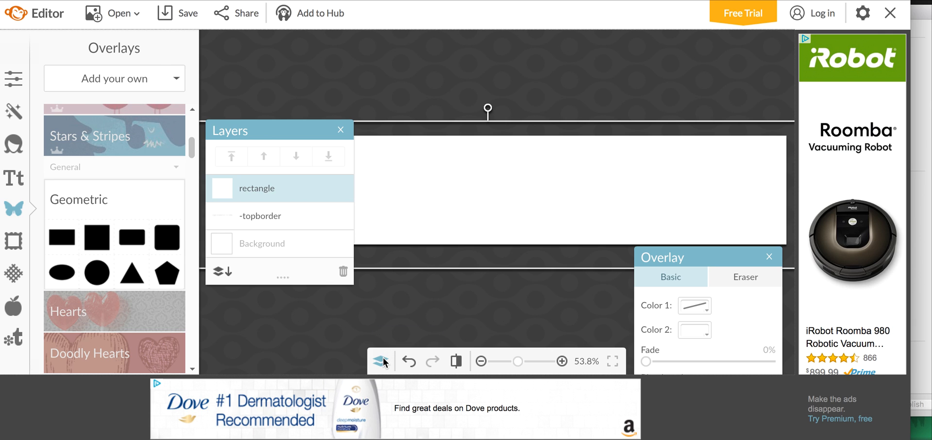
left_click_drag(292, 224, 288, 177)
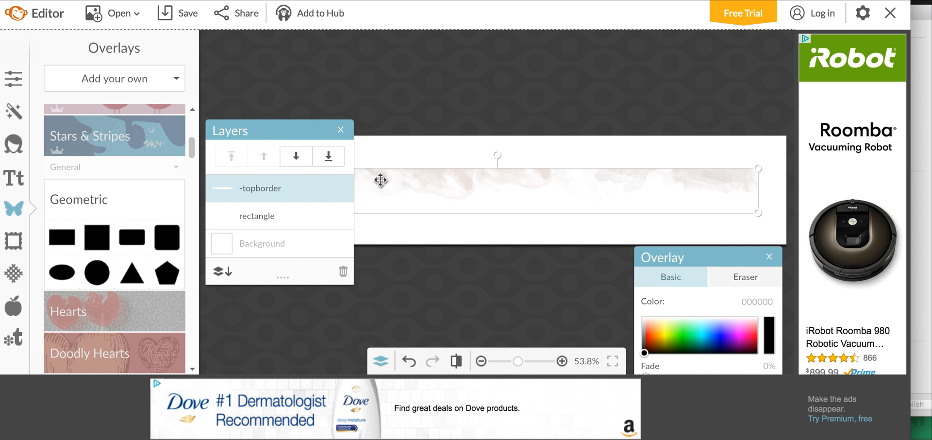
left_click_drag(263, 126, 123, 198)
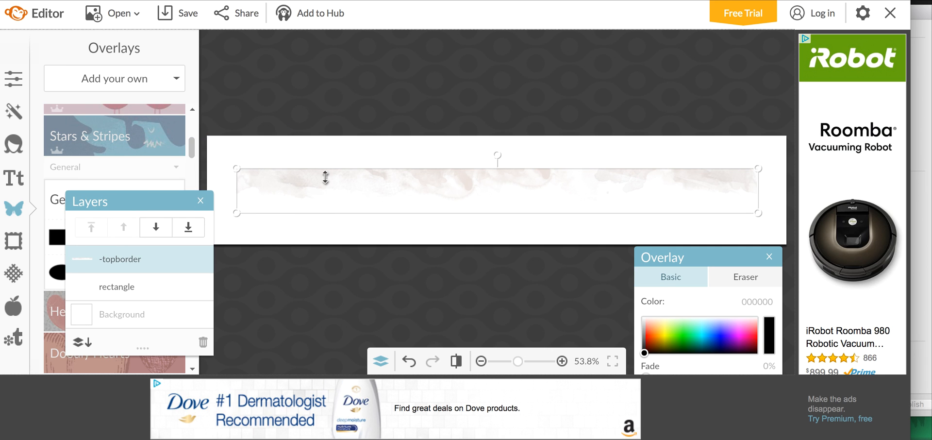
Move the -topborder overlay up slightly and stretch it to span the full canvas width.
left_click_drag(322, 182, 326, 167)
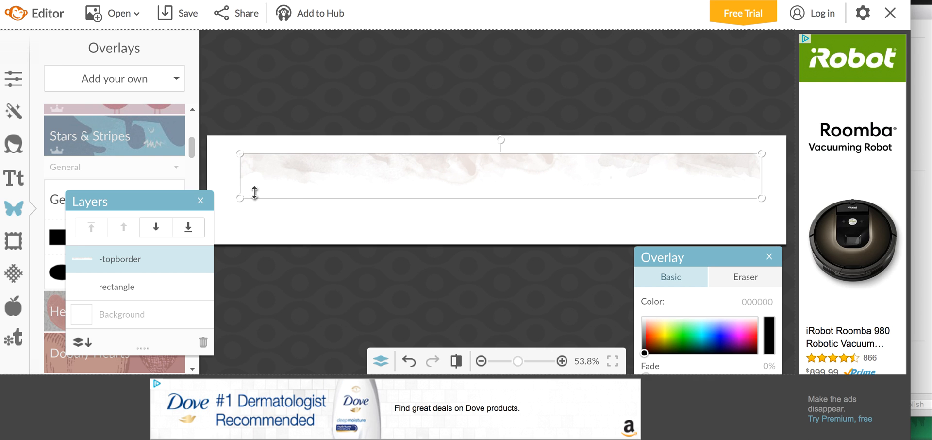
left_click_drag(240, 199, 207, 209)
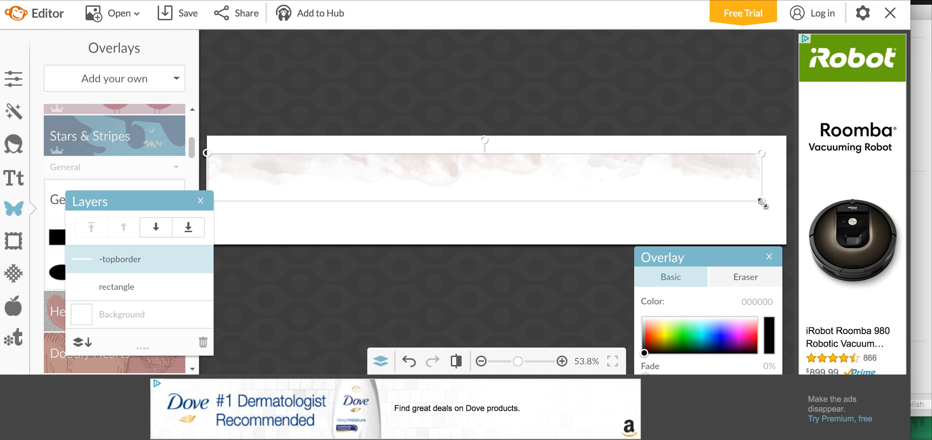
left_click_drag(762, 203, 791, 205)
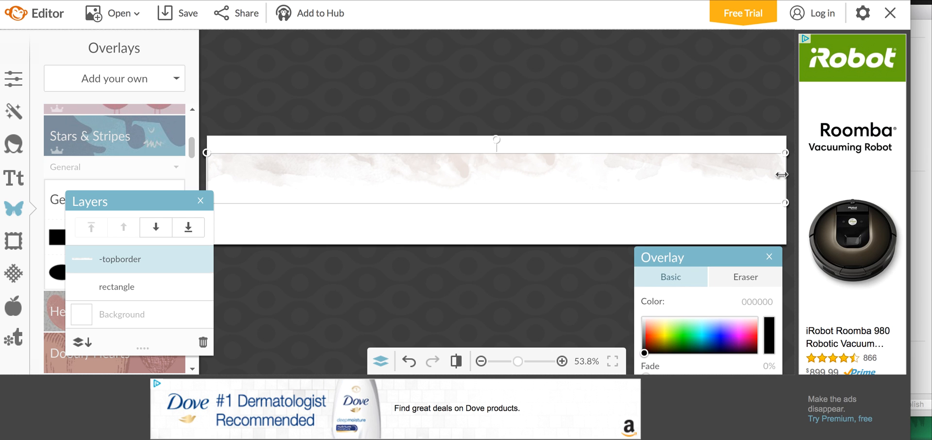
left_click_drag(785, 206, 787, 204)
left_click(776, 97)
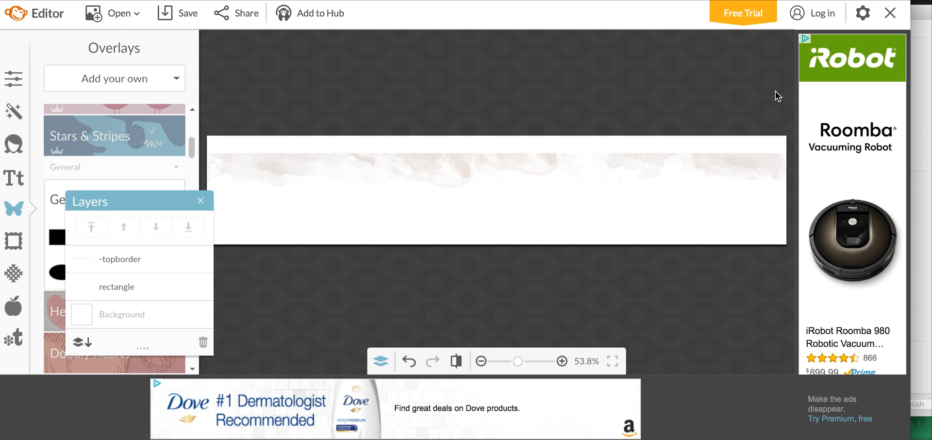
Align the -topborder overlay flush with the canvas's upper edge.
left_click(627, 168)
left_click_drag(626, 169, 626, 152)
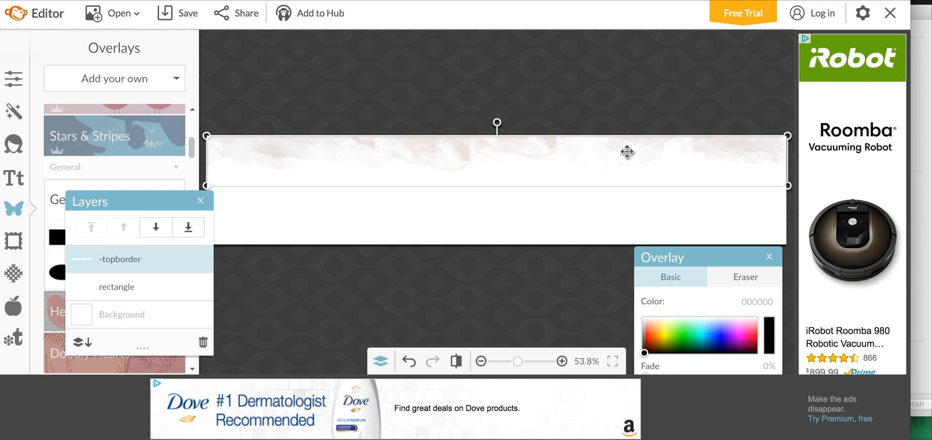
left_click(612, 206)
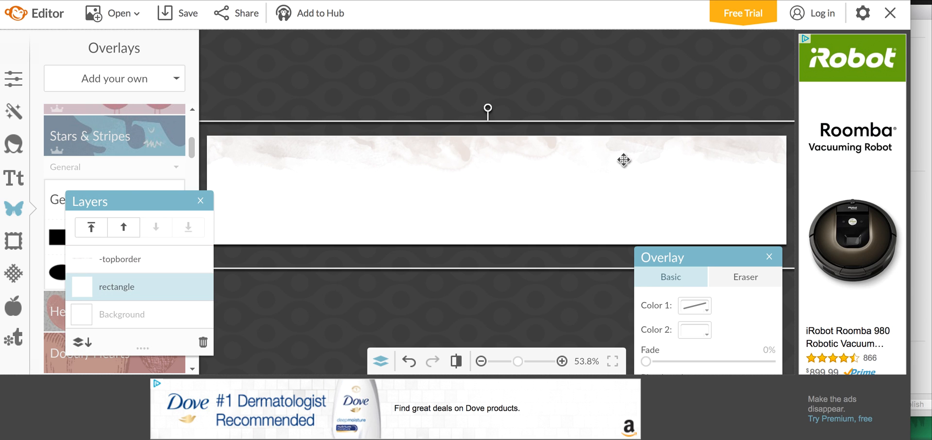
left_click(609, 75)
left_click(600, 144)
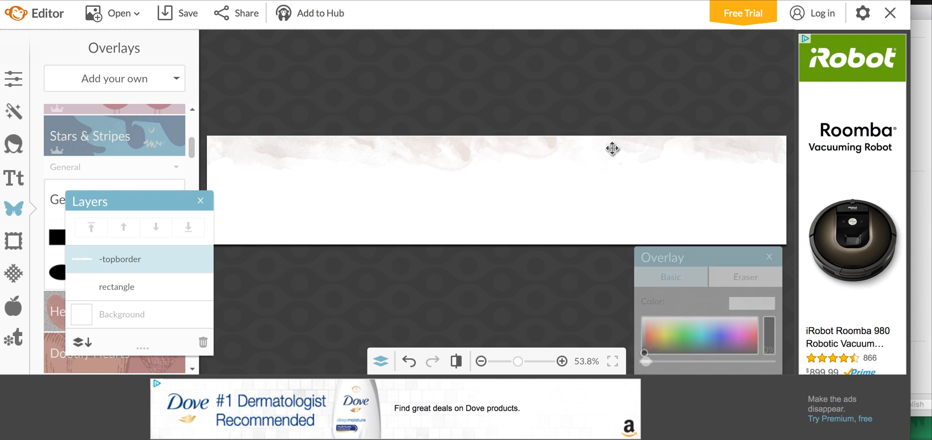
left_click_drag(638, 185, 638, 184)
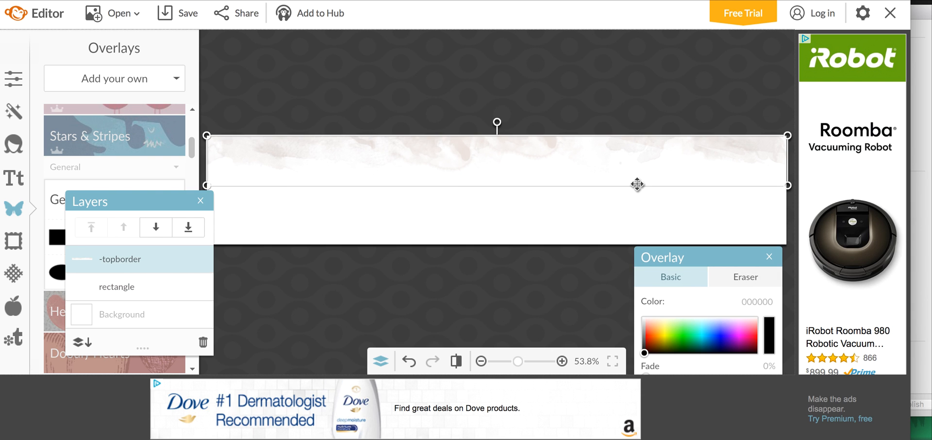
Nudge the -topborder overlay up slightly to close the gap along the canvas's upper edge, and deselect it.
key("Up")
key("Up")
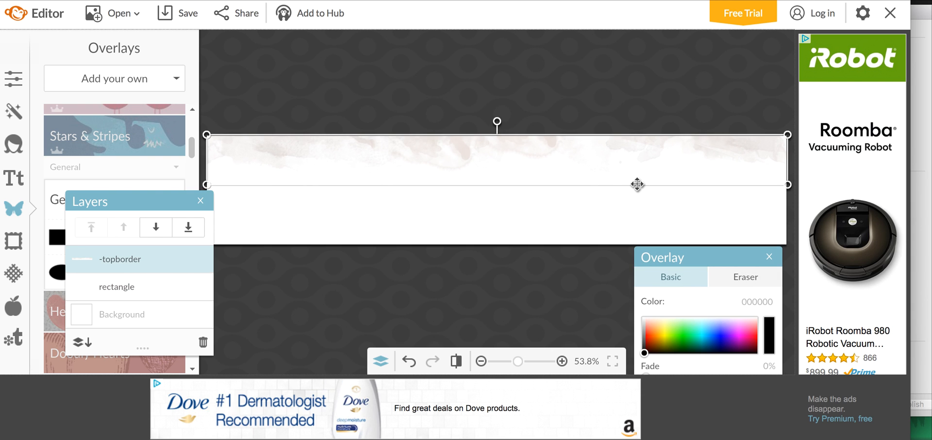
left_click(589, 98)
left_click(560, 144)
left_click(559, 122)
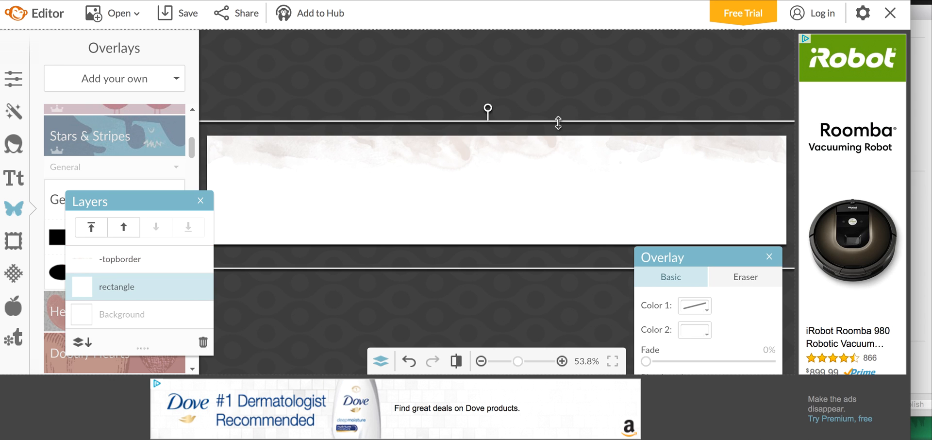
left_click(526, 98)
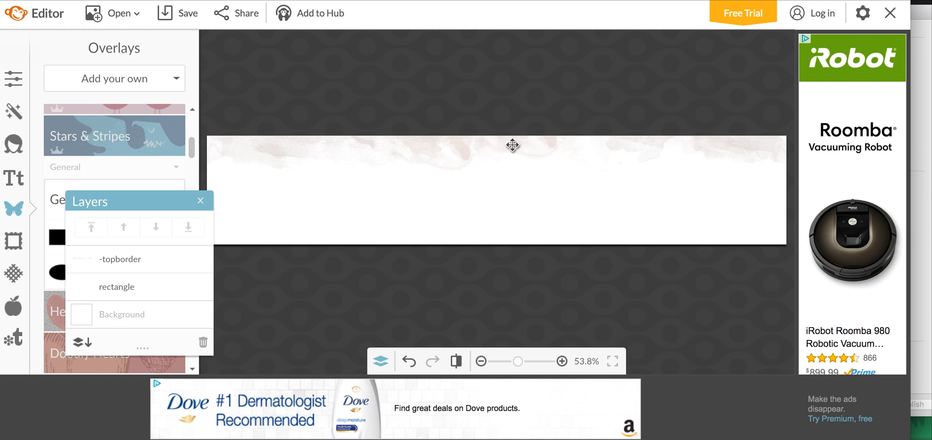
Examine how the -topborder overlay meets the canvas's upper edge, both selected and deselected.
left_click(512, 144)
left_click(507, 102)
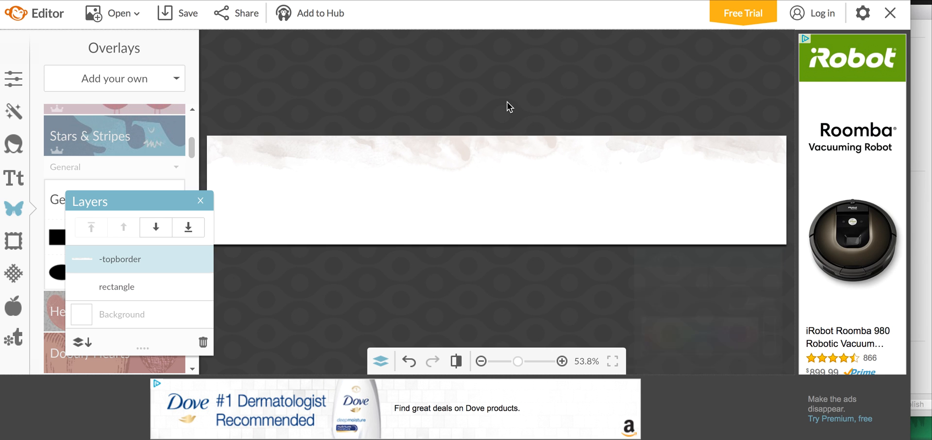
left_click(495, 147)
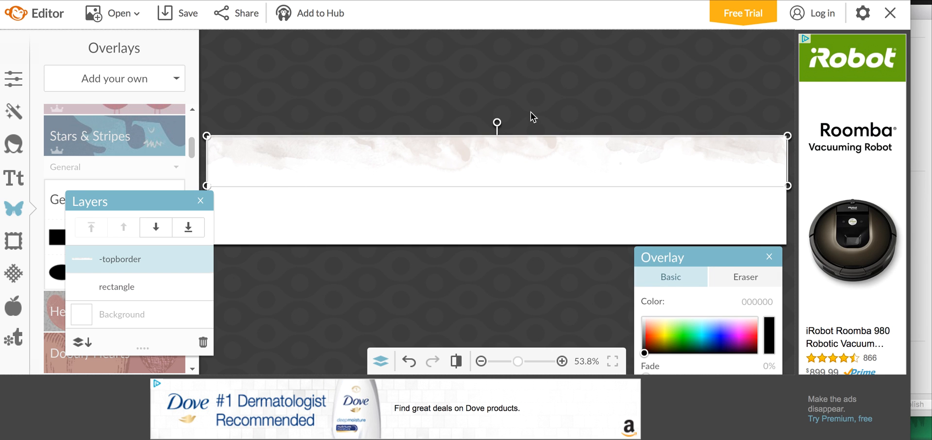
left_click(559, 97)
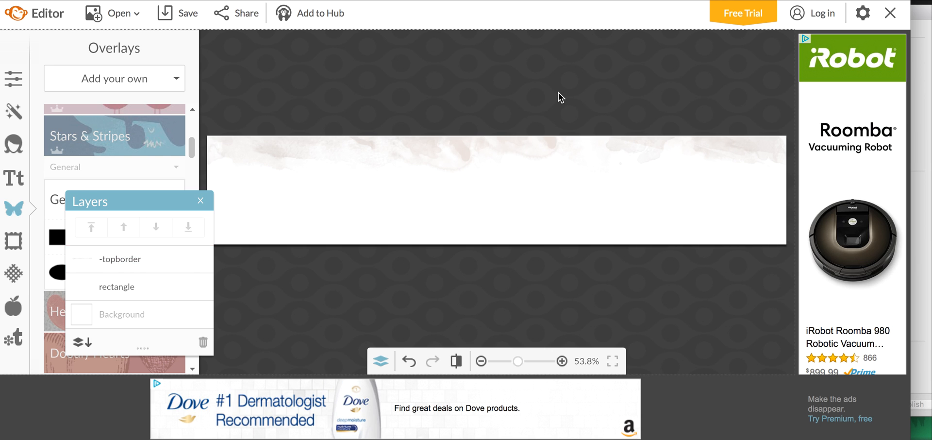
left_click(567, 147)
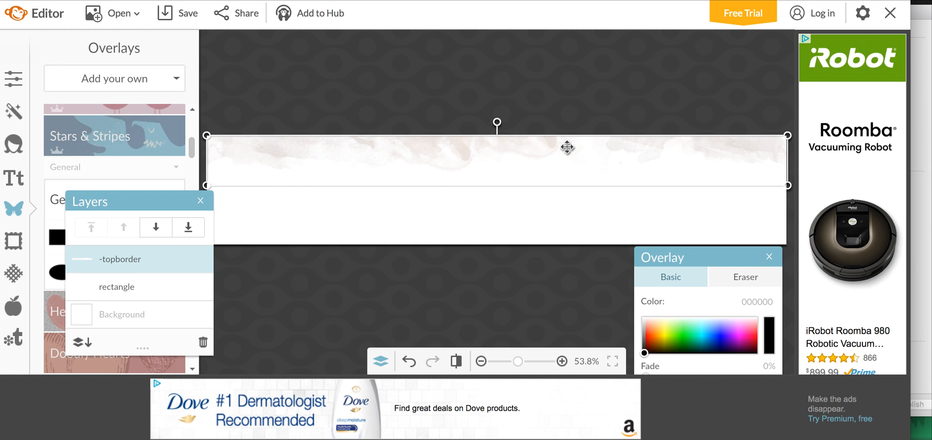
left_click(579, 75)
left_click(493, 153)
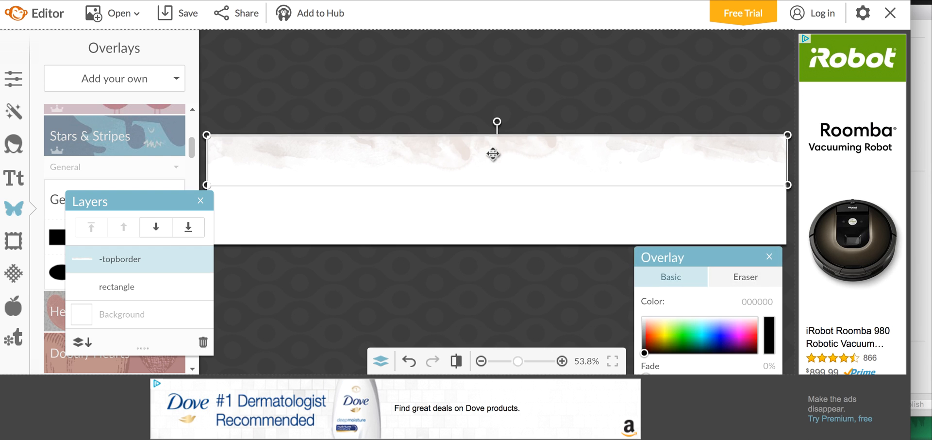
left_click(515, 106)
Recolor the -topborder overlay pink (ff70c7).
left_click(491, 158)
mouse_move(644, 352)
left_mouse_down()
mouse_move(648, 342)
mouse_move(681, 340)
mouse_move(708, 349)
mouse_move(720, 330)
mouse_move(730, 347)
mouse_move(733, 338)
mouse_move(699, 334)
mouse_move(692, 345)
mouse_move(708, 347)
left_mouse_up()
left_click_drag(725, 348, 746, 327)
left_click(753, 302)
left_click(753, 302)
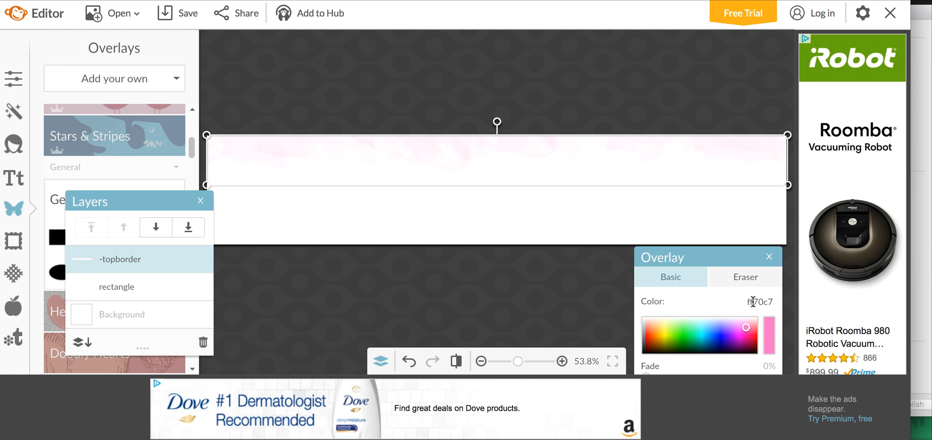
Recolor the -topborder overlay dark teal (007c65) and try a 44% fade on it.
left_click_drag(747, 328, 698, 344)
scroll(703, 266, "down", 2)
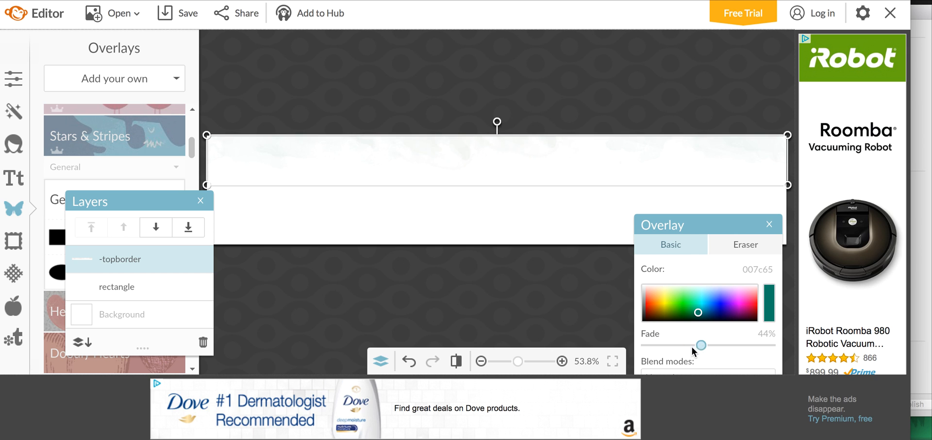
scroll(687, 233, "down", 1)
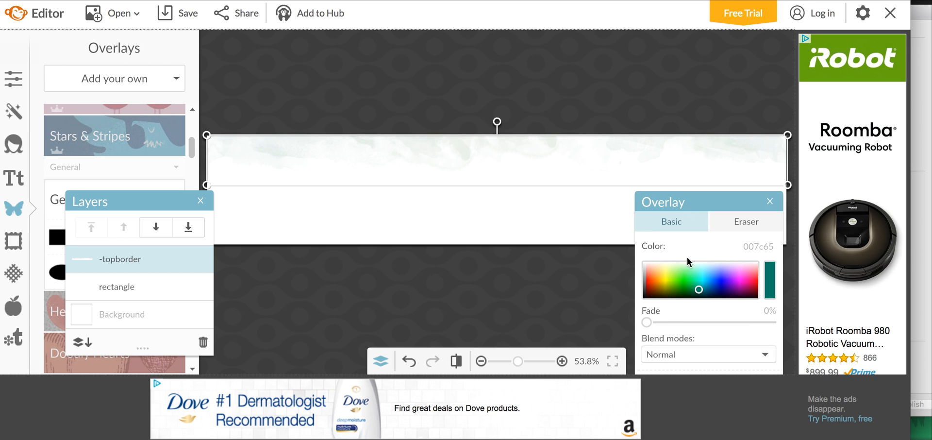
Change the -topborder overlay's color to blue (003eb4).
left_click(674, 349)
left_click(674, 349)
mouse_move(702, 299)
left_mouse_down()
mouse_move(685, 279)
mouse_move(696, 267)
mouse_move(712, 289)
mouse_move(701, 293)
mouse_move(699, 279)
mouse_move(714, 299)
left_mouse_up()
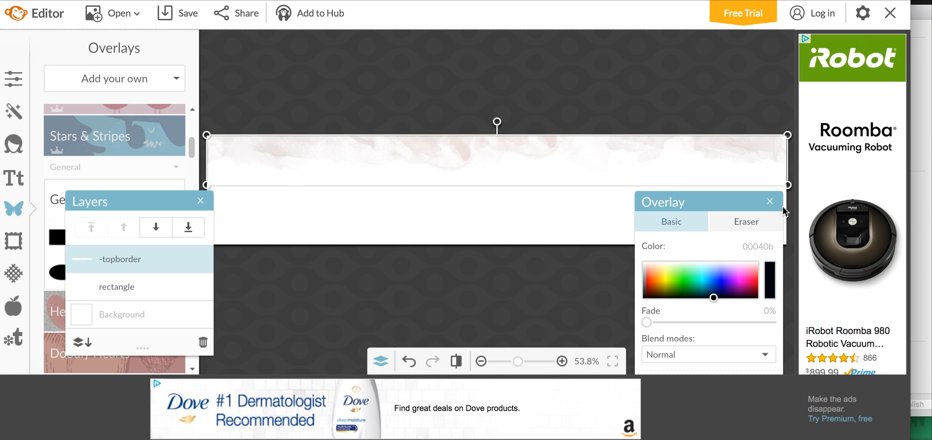
left_click_drag(715, 294, 715, 289)
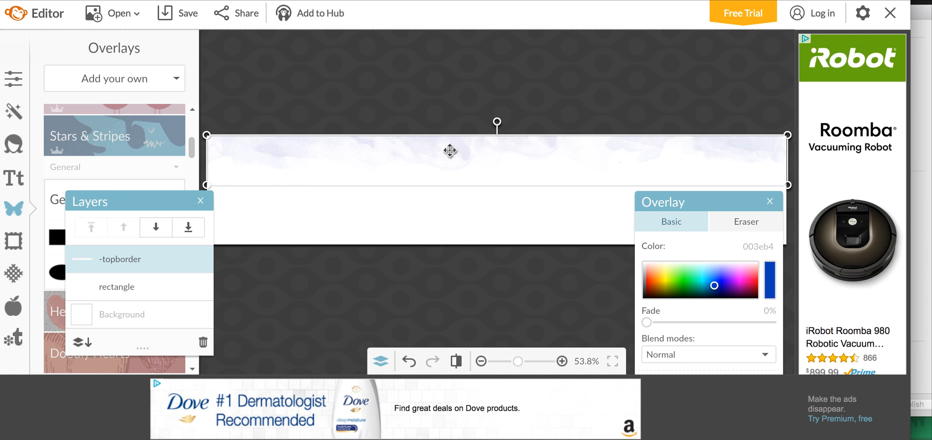
Duplicate the -topborder overlay and place the copy over the original at the canvas's upper edge.
key("ctrl+d")
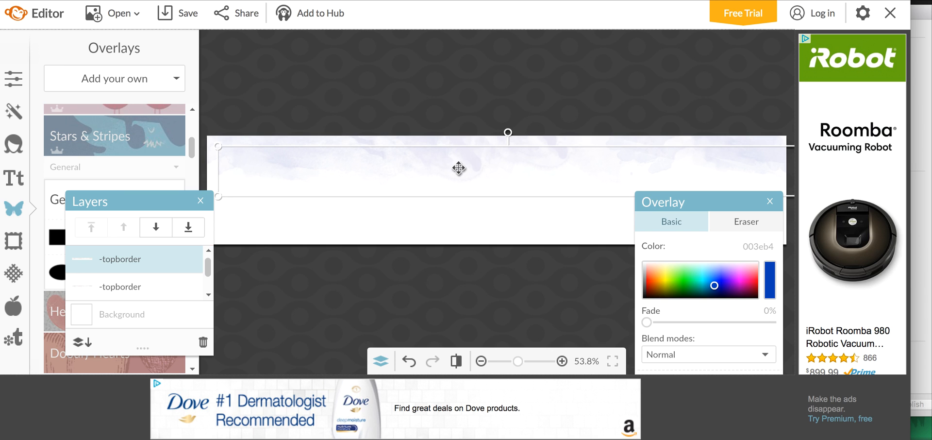
left_click_drag(458, 167, 496, 148)
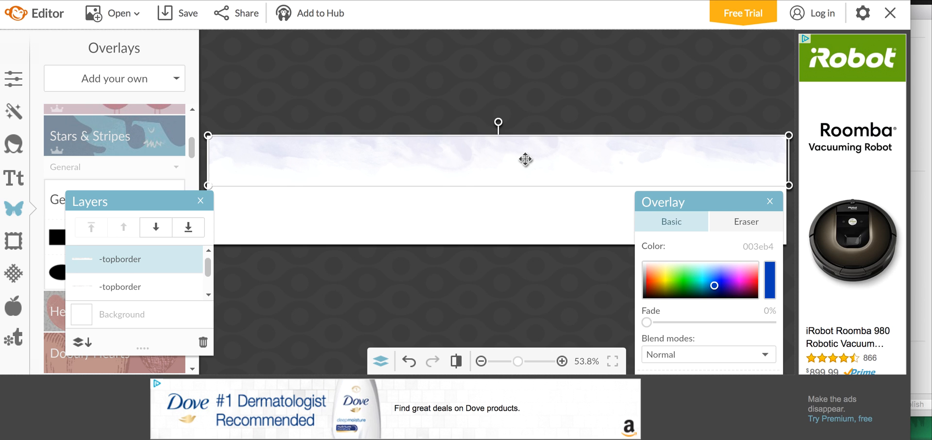
left_click(538, 113)
Recolor the upper copy of the -topborder overlay a dark red shade and deselect all overlays.
left_click(426, 155)
mouse_move(714, 287)
left_mouse_down()
mouse_move(737, 297)
mouse_move(742, 287)
mouse_move(748, 297)
left_mouse_up()
left_click(539, 230)
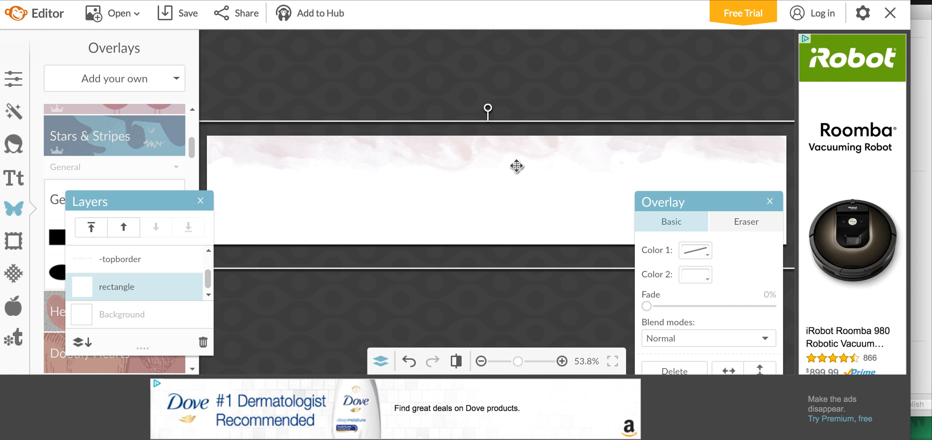
left_click(549, 83)
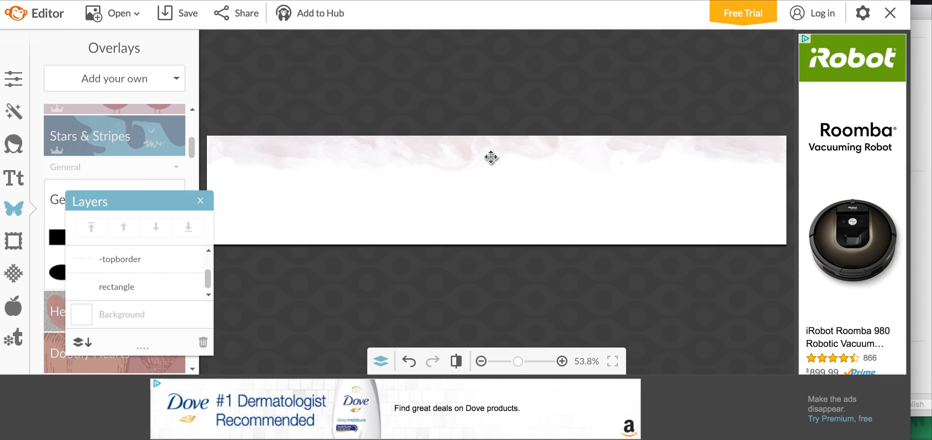
Hide the layer list, try to save the banner, and dismiss the account sign-up dialog.
left_click(200, 200)
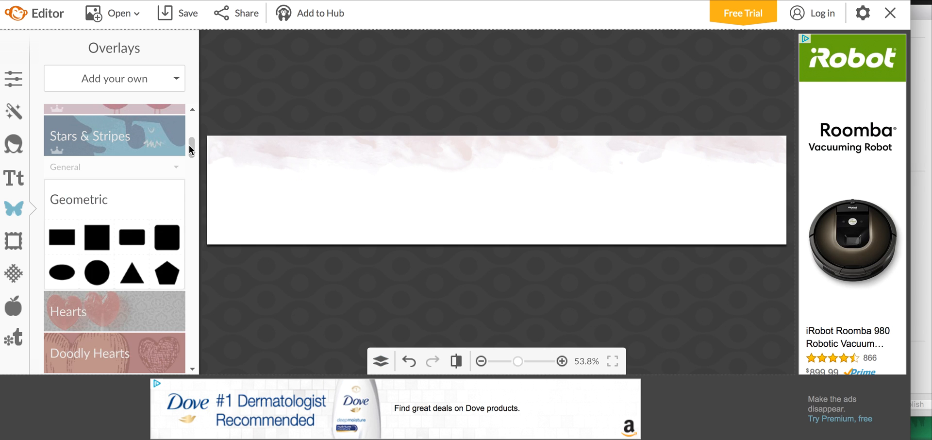
left_click(181, 19)
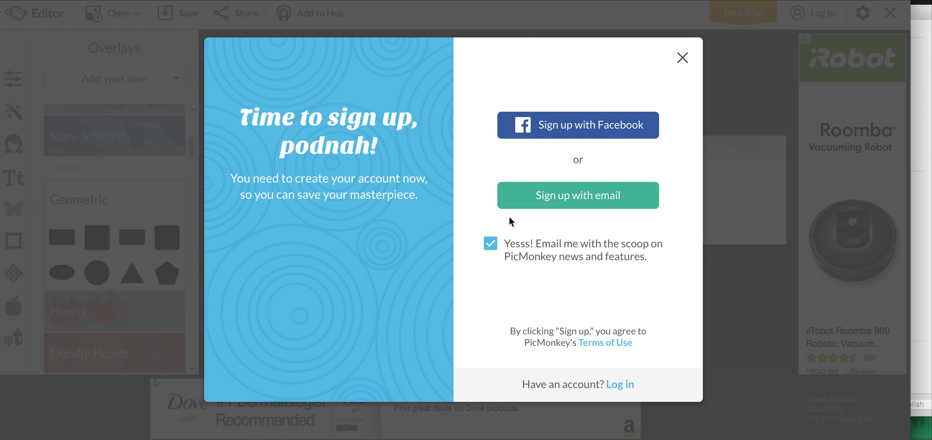
left_click(683, 58)
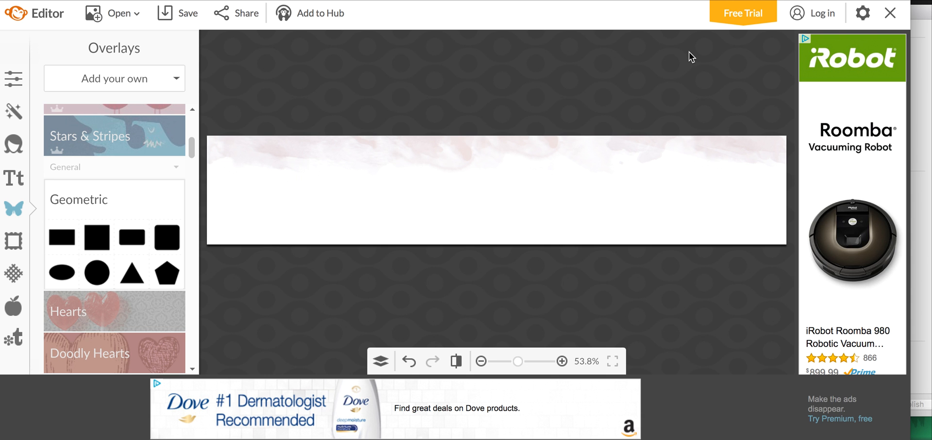